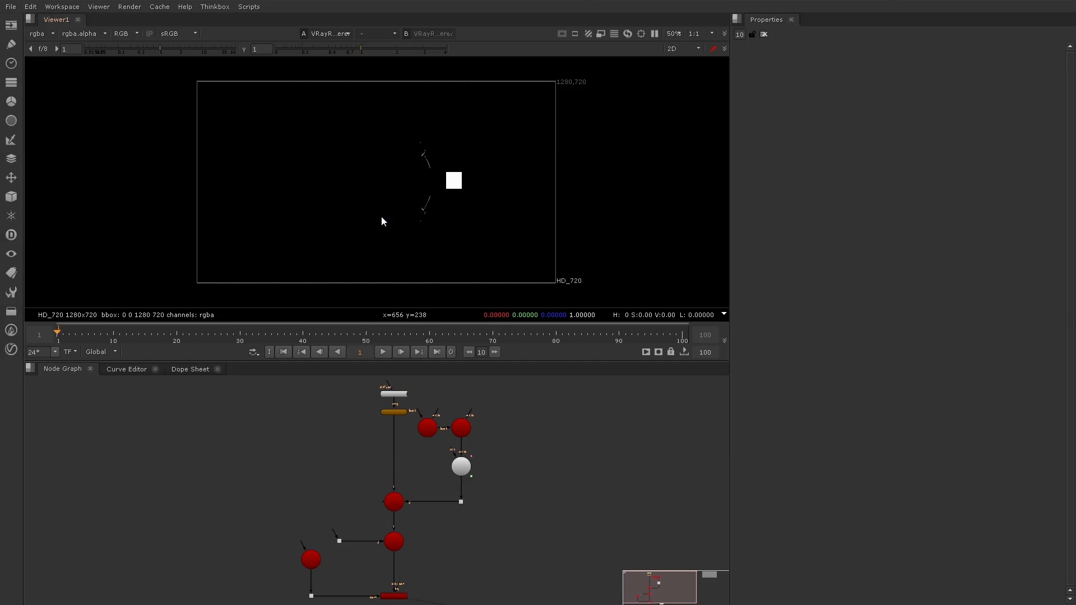
Add a VRayEnvironmentFog node and connect it to the open dot feeding the lower scene node
click(10, 350)
mouse_move(31, 356)
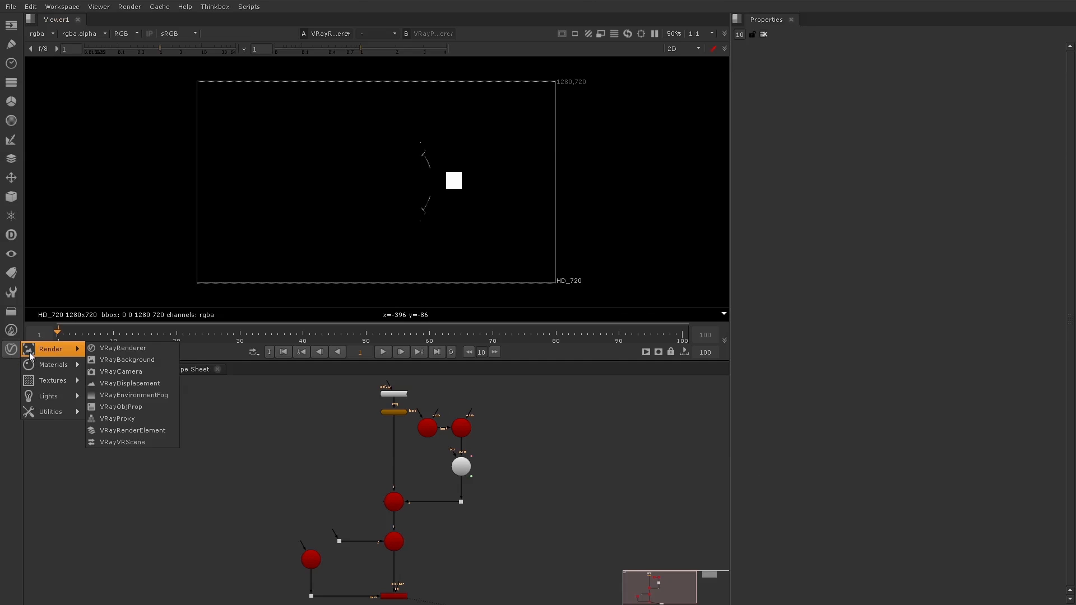
click(123, 393)
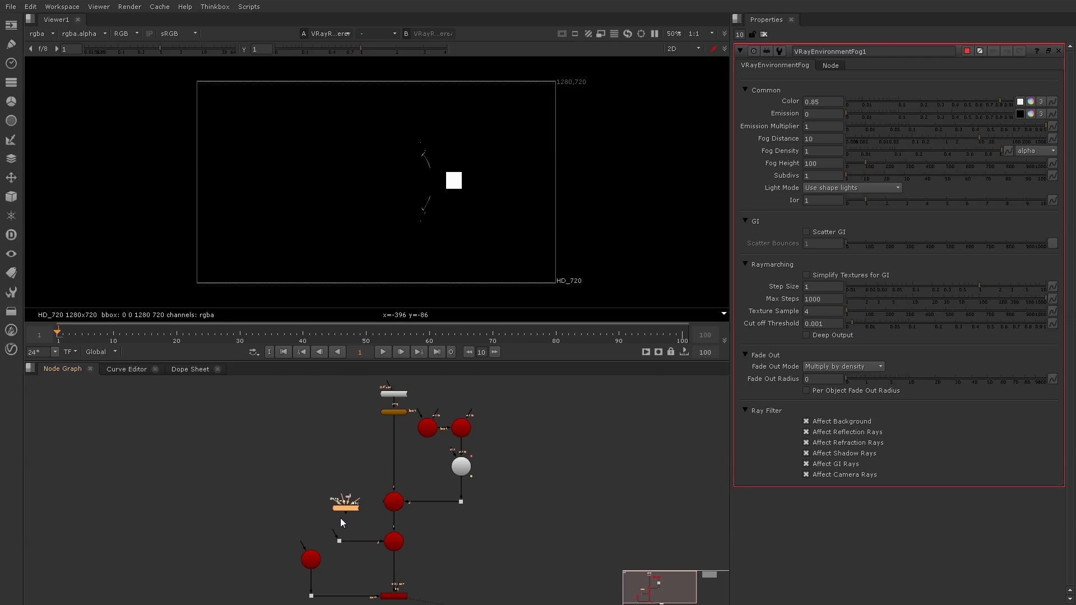
mouse_move(337, 531)
mouse_down()
mouse_move(347, 514)
mouse_move(338, 520)
mouse_up()
click(339, 493)
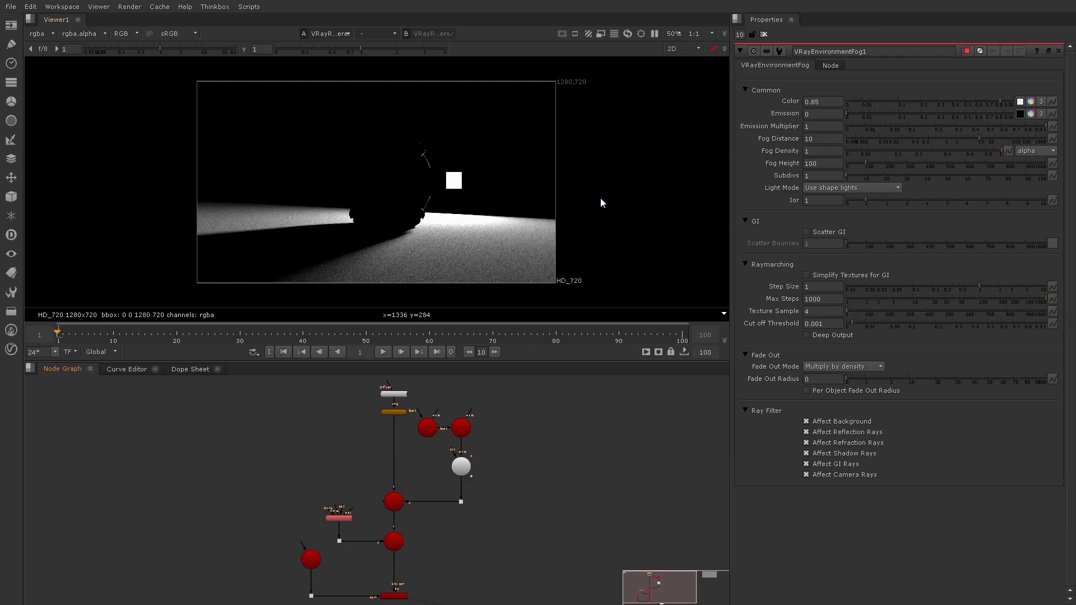
Set both the fog height and the fog distance of the environment fog to 2500
click(822, 163)
key(ctrl+a)
text(2500)
key(Return)
key(ctrl+c)
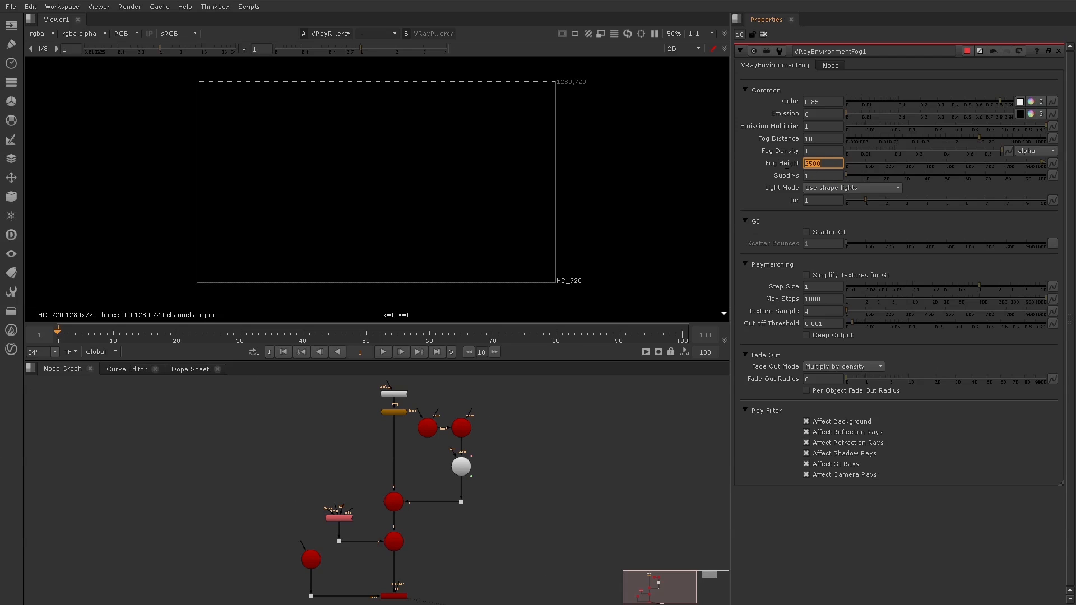
click(823, 139)
key(ctrl+v)
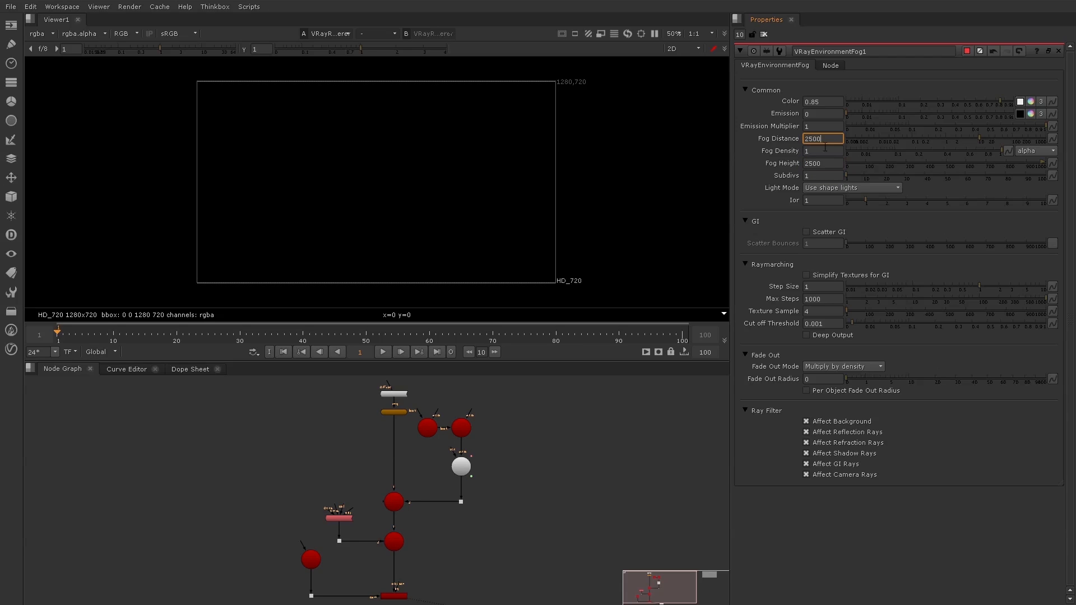
click(825, 150)
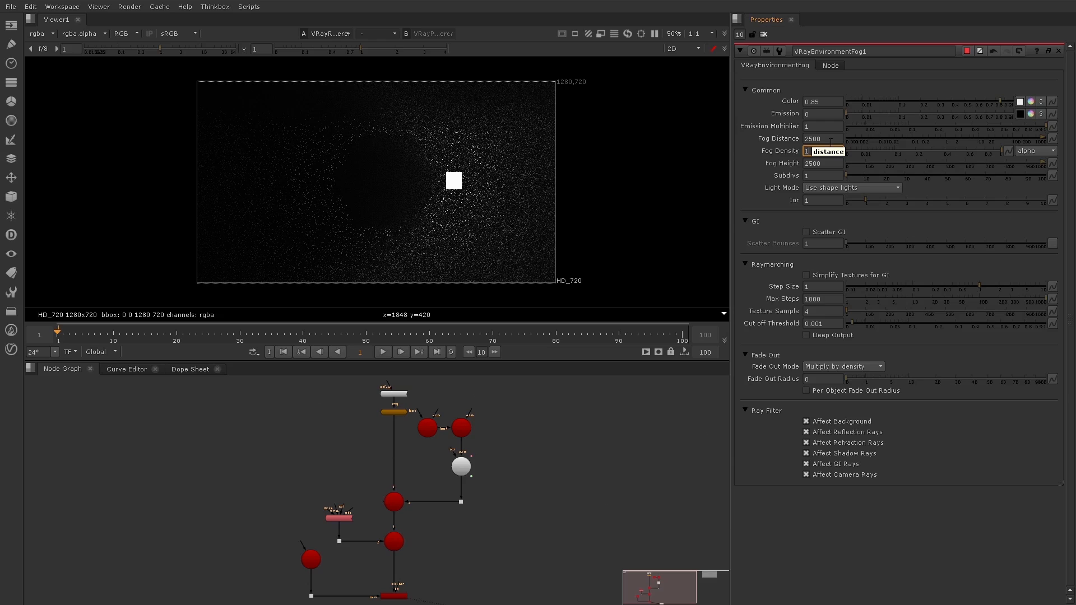
Halve the fog distance to 1250 and the fog density to 0.5
drag(830, 140, 747, 138)
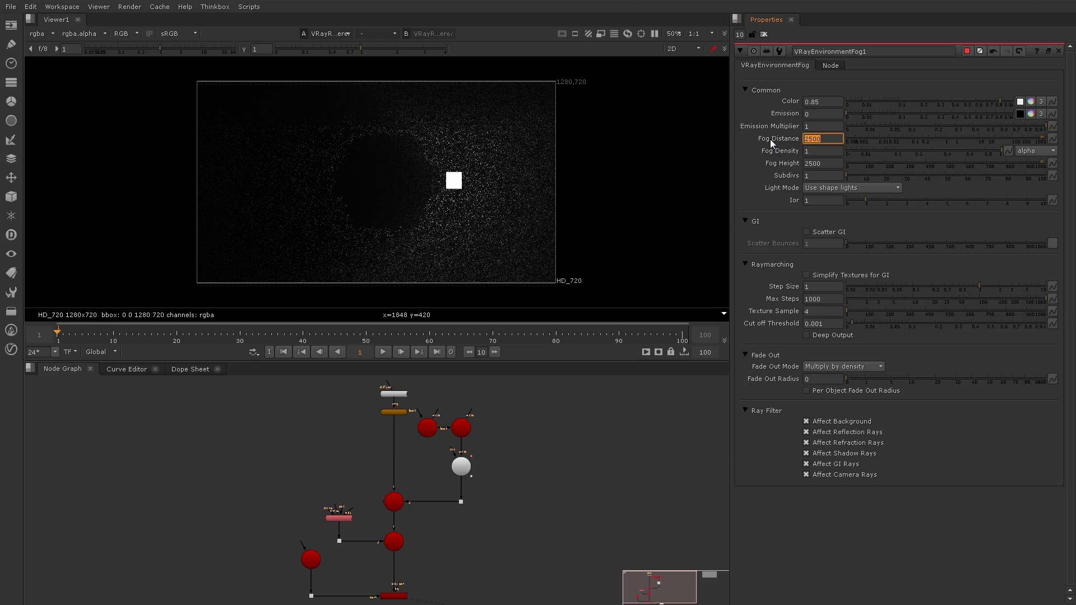
key(Right)
key(Right)
text(/2)
key(Return)
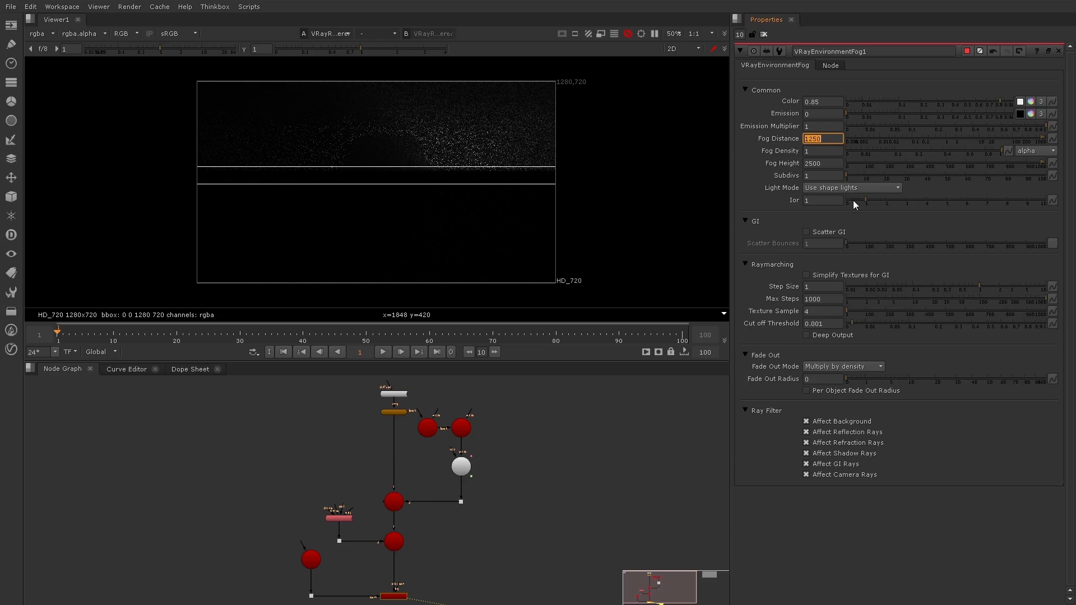
click(837, 151)
text(/2)
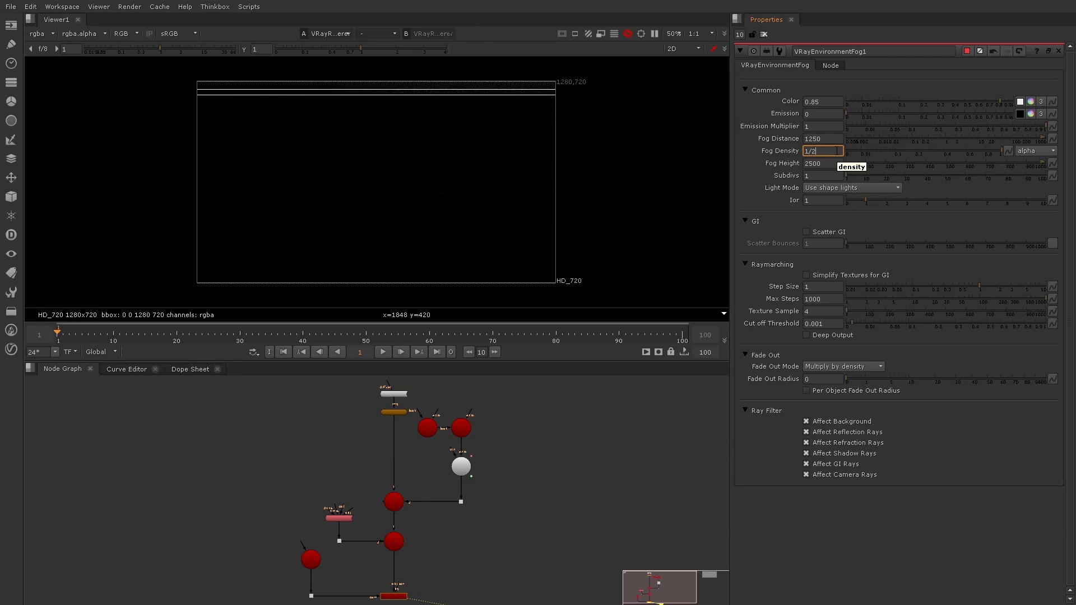
key(Return)
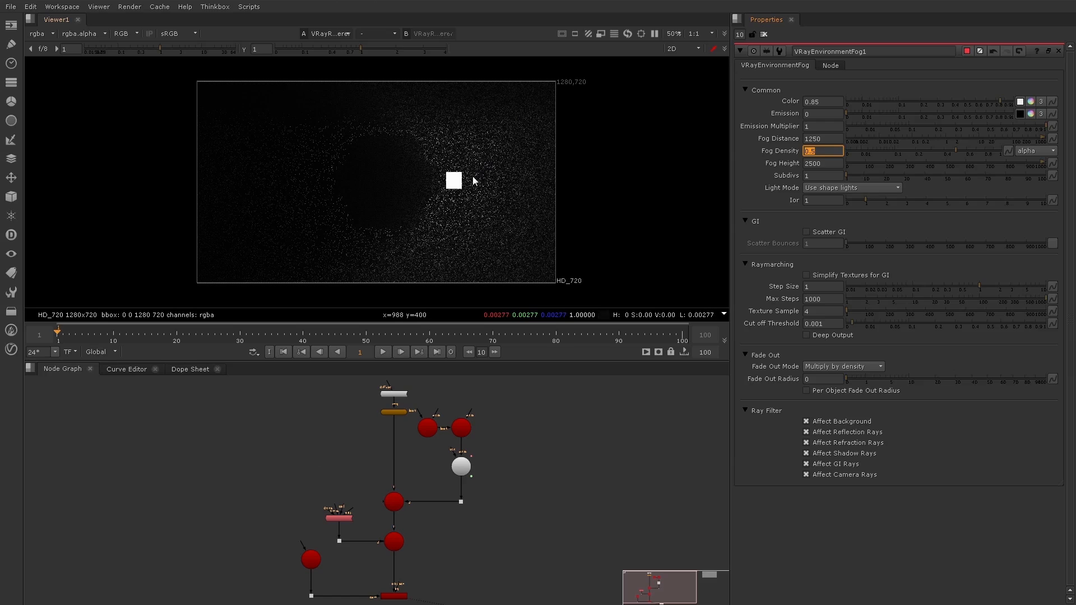
Set the rectangle light's Directional value to 0.83 to focus its beam
click(523, 450)
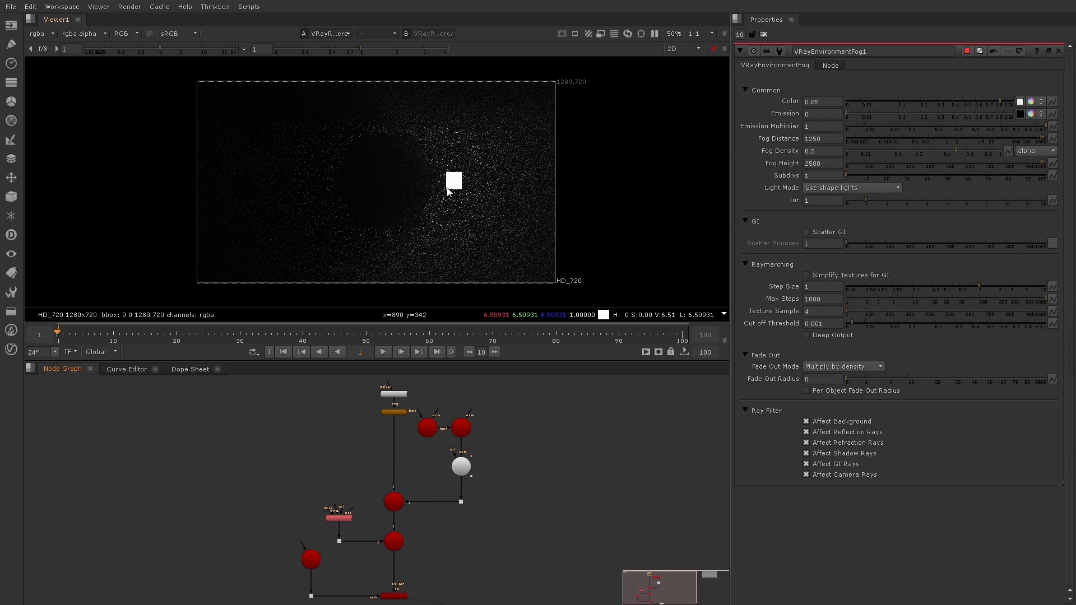
double_click(463, 466)
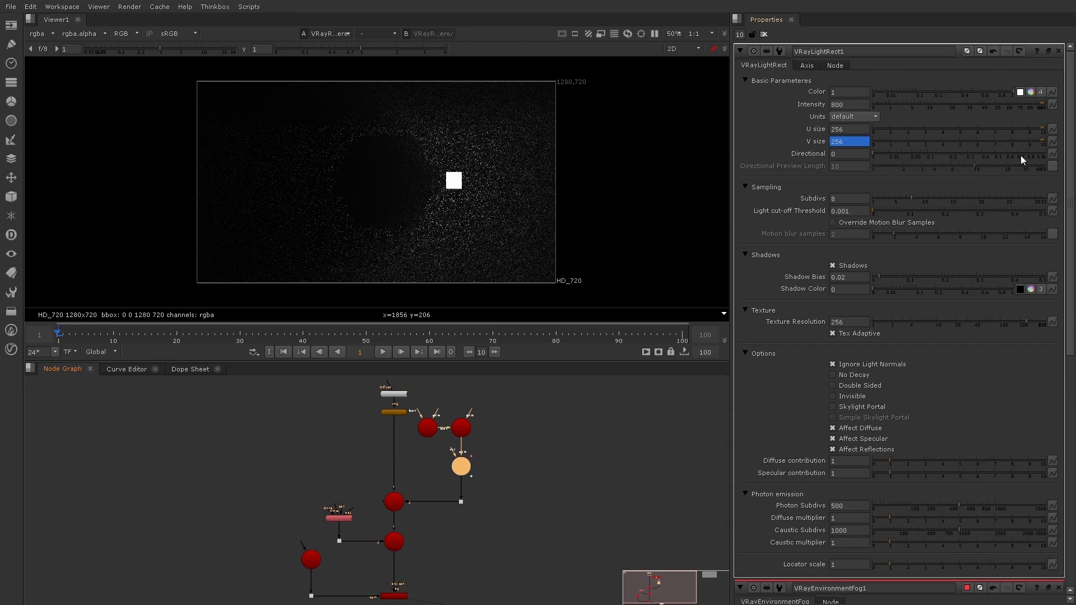
drag(1017, 153, 1030, 153)
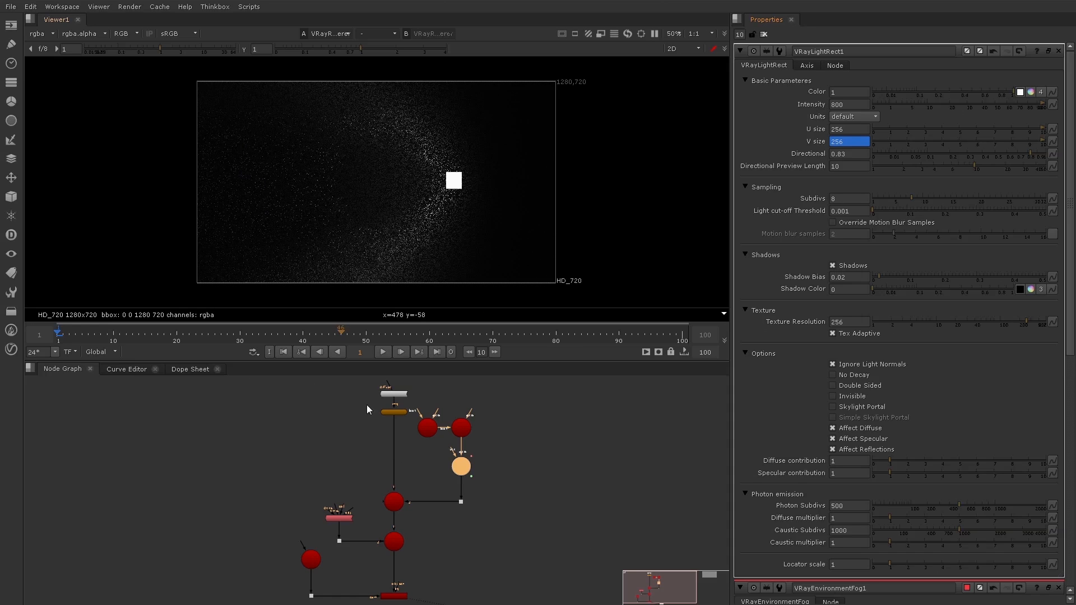
Raise the environment fog's Subdivs to 32 after trying a value of 8
double_click(343, 518)
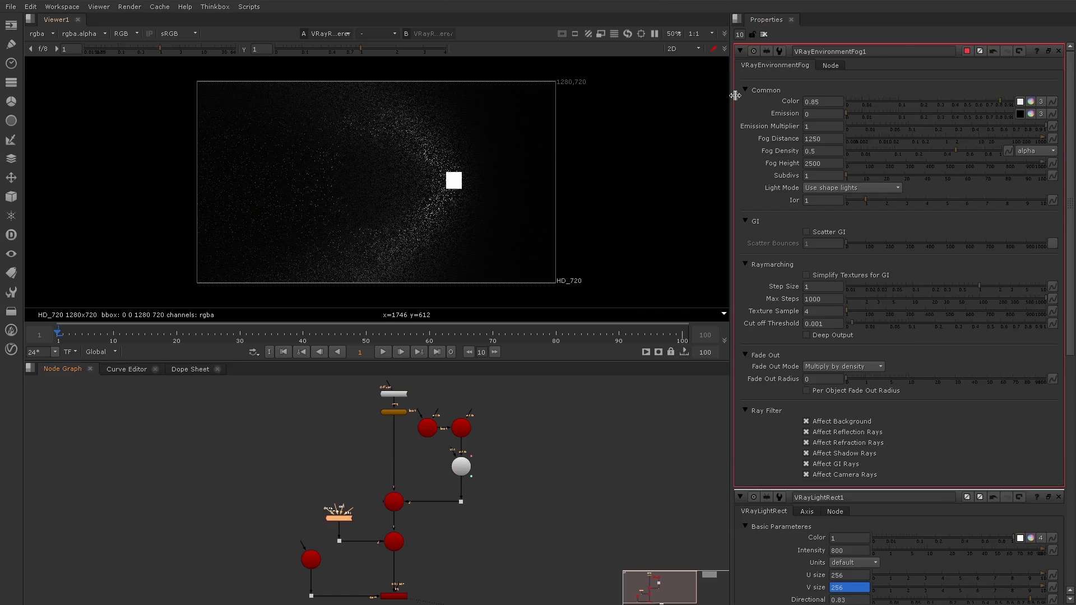
click(824, 175)
text(8)
key(Return)
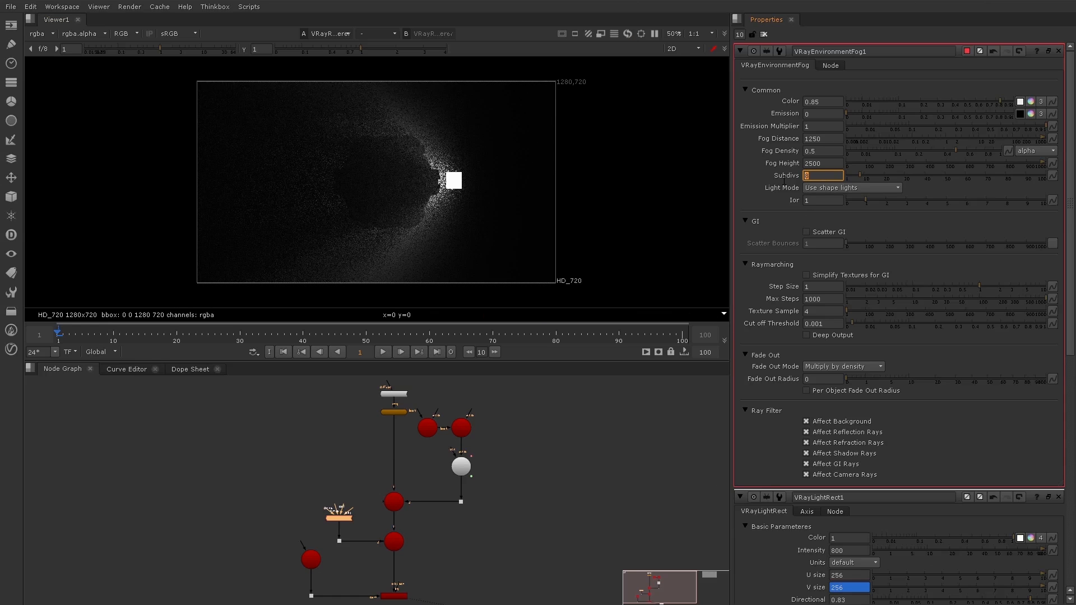
text(32)
click(691, 192)
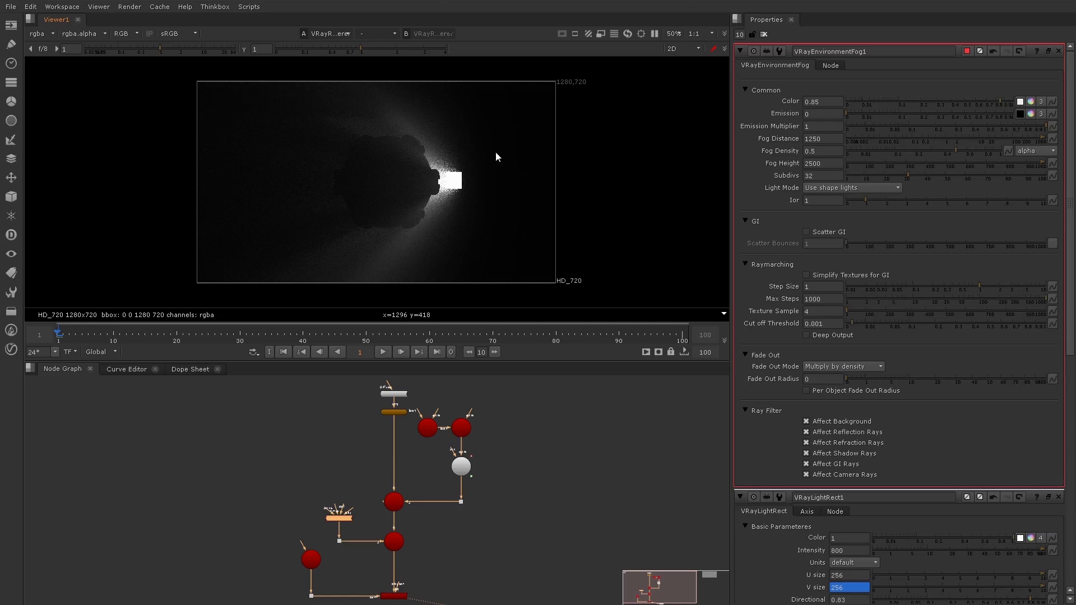
Pause viewer updates and enable a region of interest positioned around the bright light and the edge of the object
click(655, 34)
scroll(473, 166, up, 2)
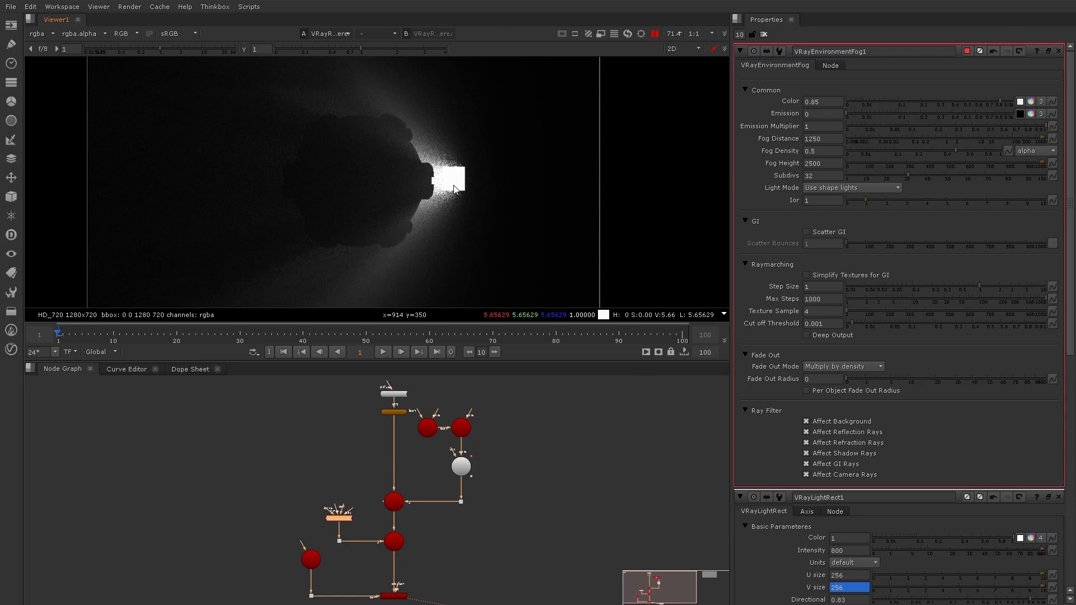
click(640, 35)
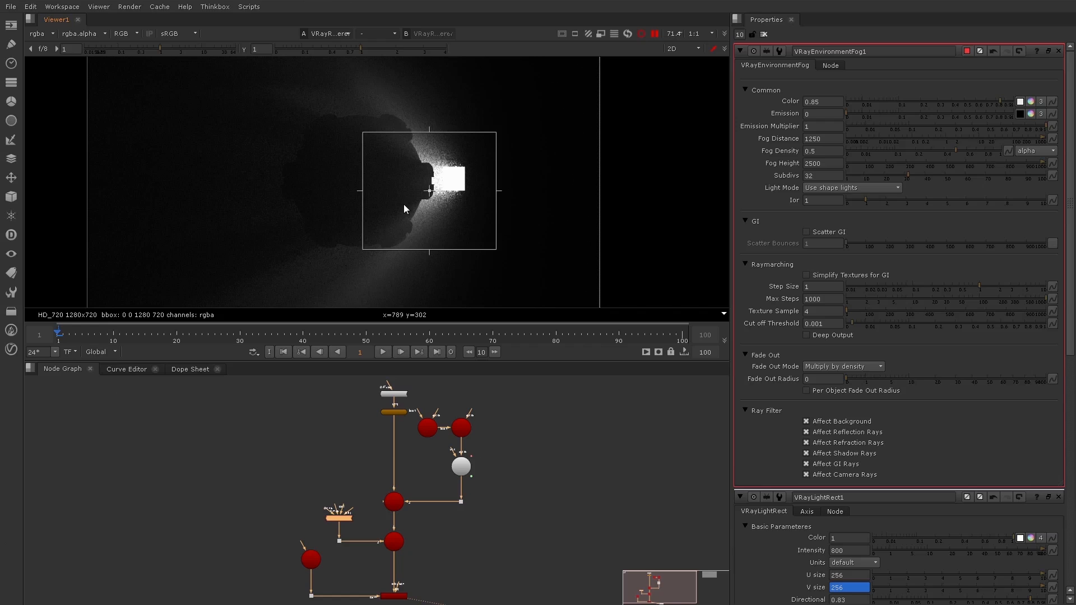
drag(430, 195, 429, 186)
Set the rectangle light's Subdivs to 32 and resume rendering to update the region of interest
double_click(462, 468)
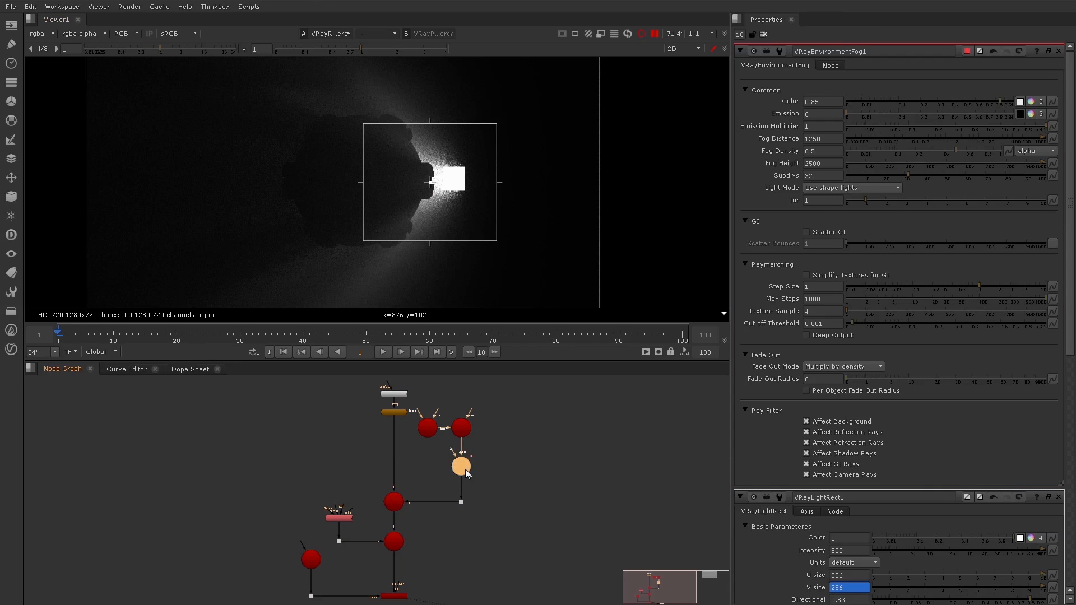
double_click(849, 198)
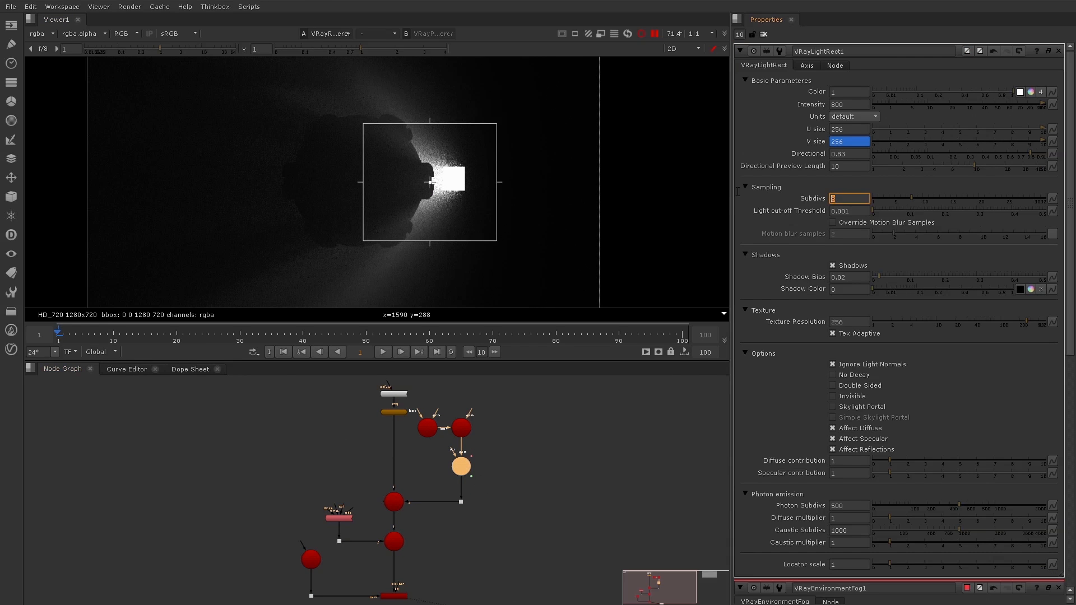
text(32)
click(654, 34)
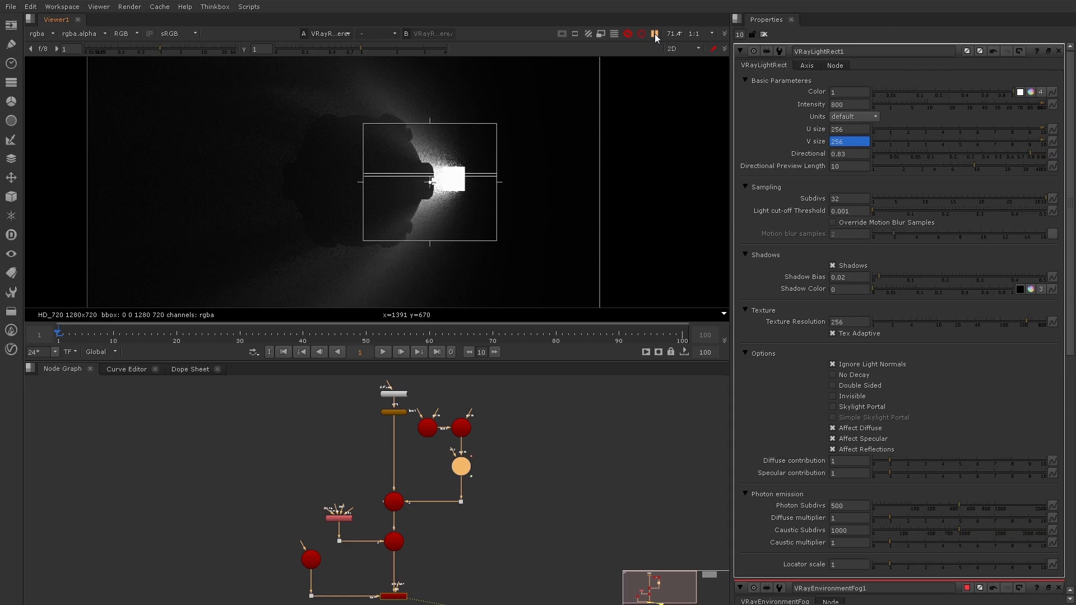
Raise the rectangle light's Subdivs to 64, re-render the region and pause the viewer
drag(844, 198, 777, 199)
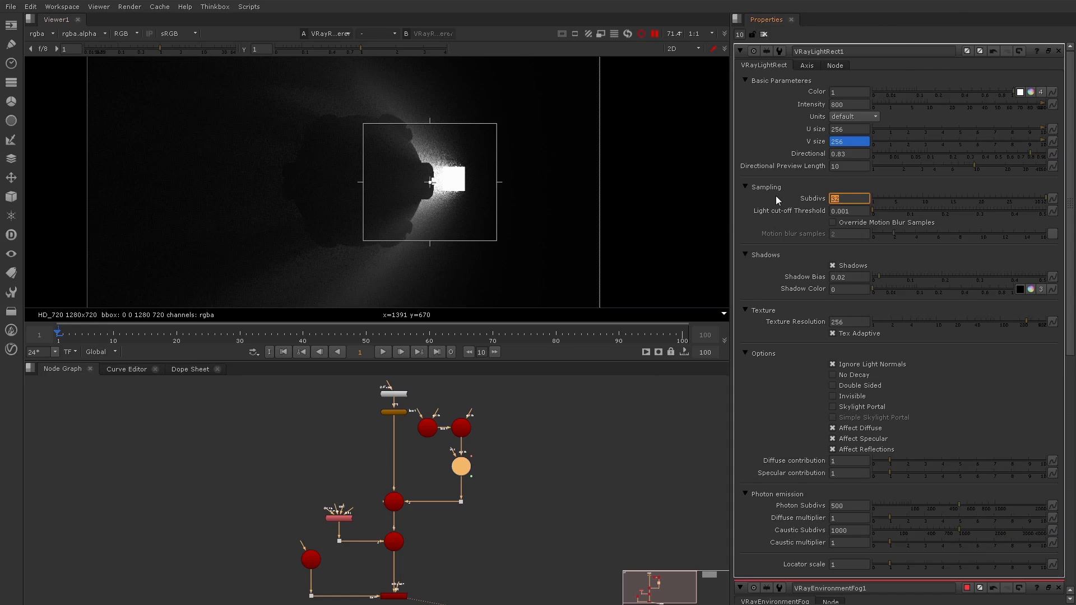
text(64)
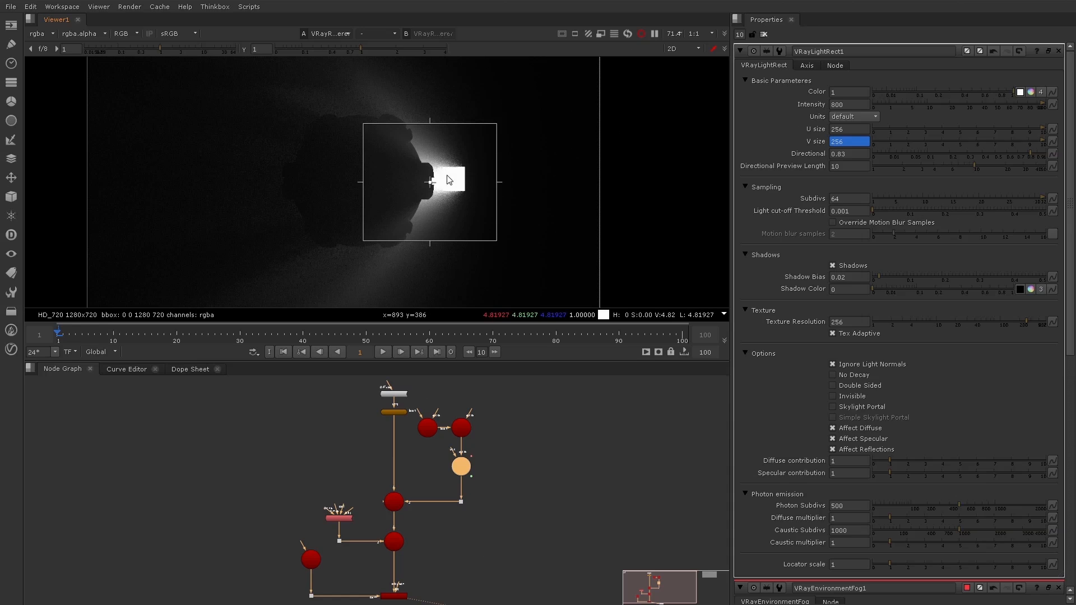
click(654, 33)
Clear the open node properties and add a $gui conditional expression to the rectangle light's Subdivs that returns 8 in the interface
double_click(339, 518)
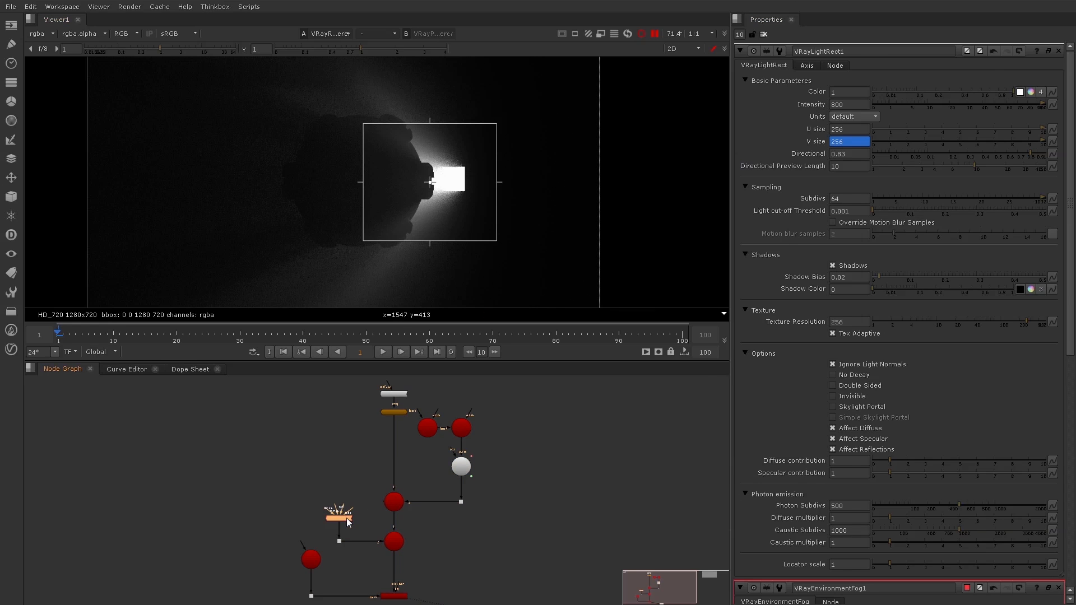
click(764, 35)
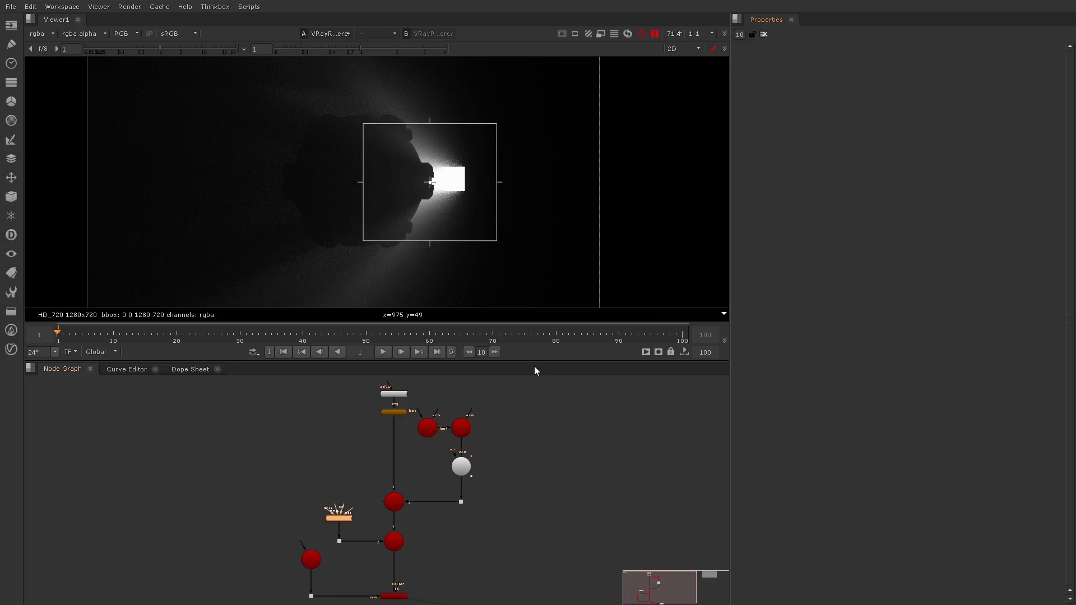
double_click(463, 466)
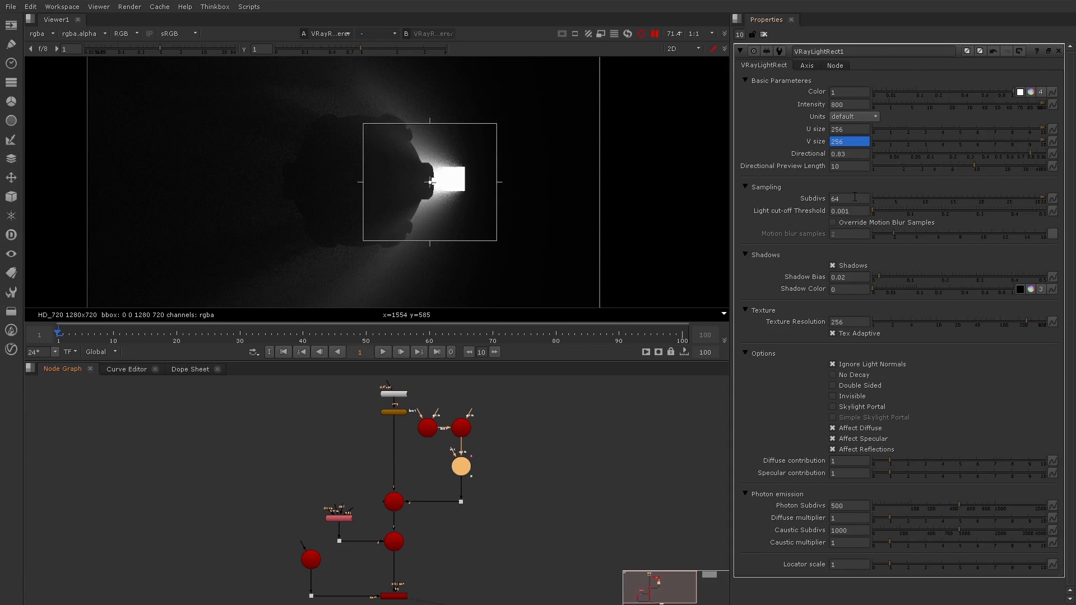
right_click(855, 197)
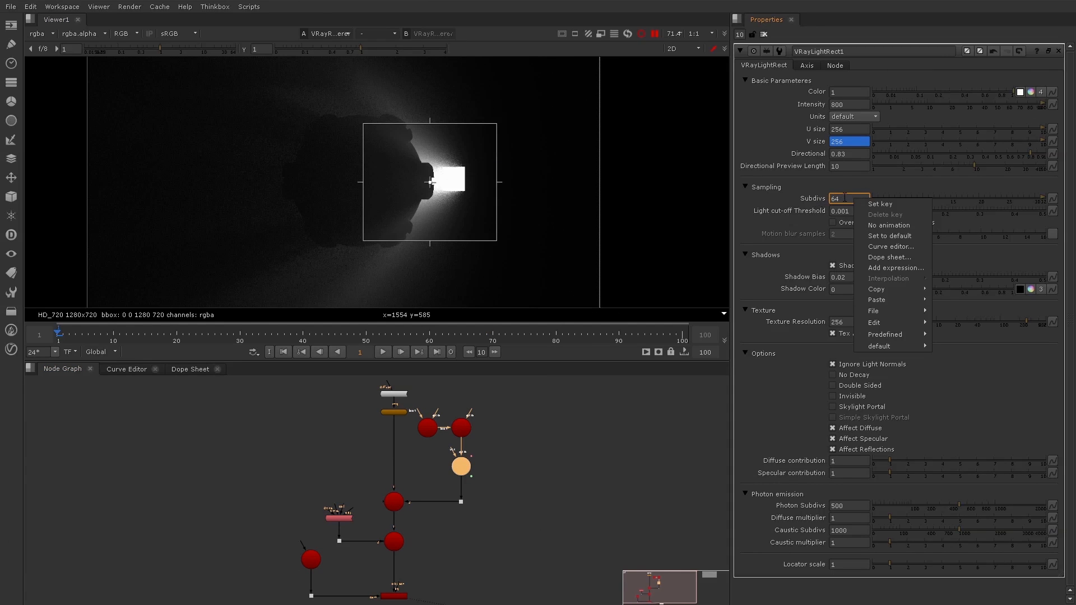
click(878, 267)
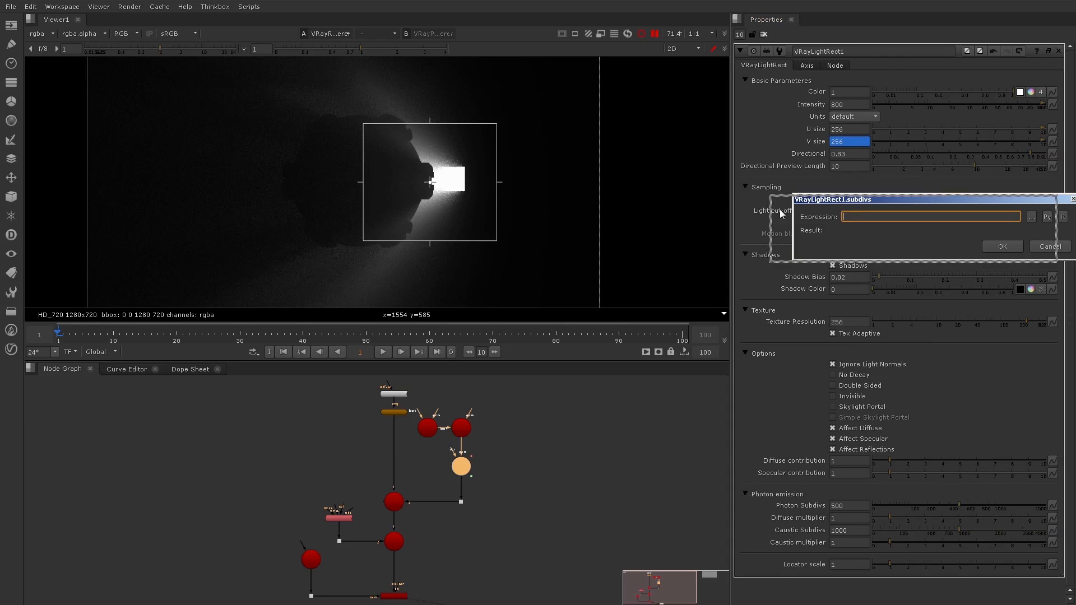
drag(849, 193, 429, 248)
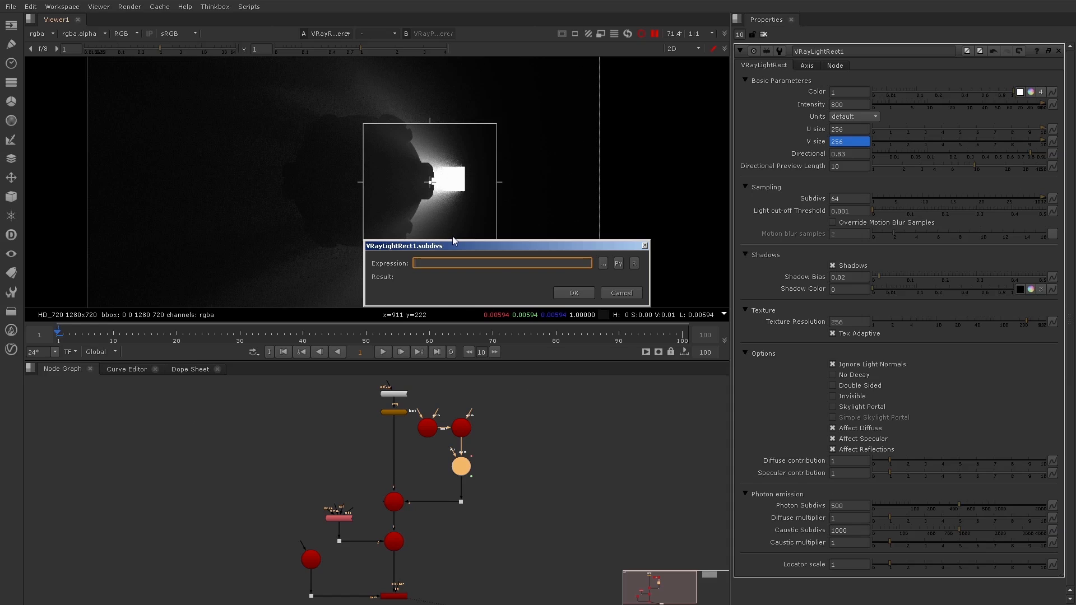
text($gui?8:64)
key(Return)
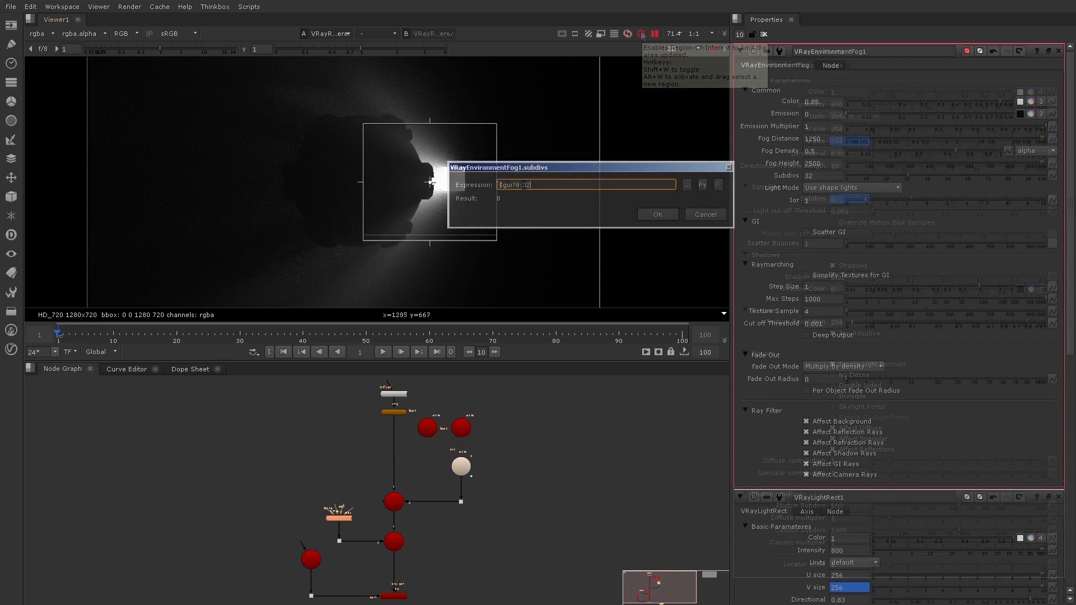
Confirm an expression giving 8 for the environment fog's Subdivs and re-render the full frame with the region of interest disabled
key(Return)
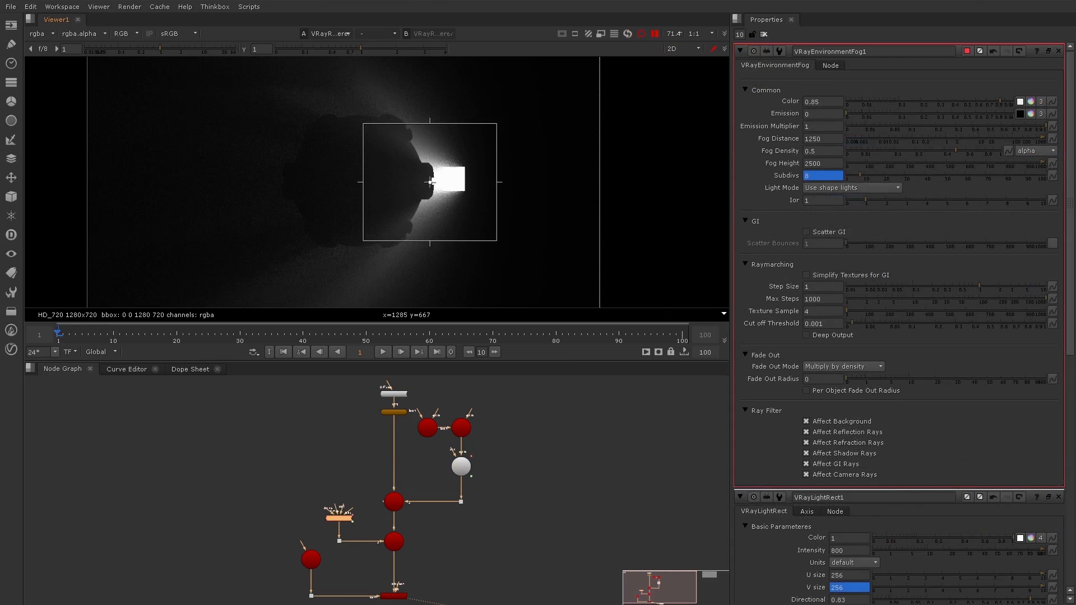
click(643, 34)
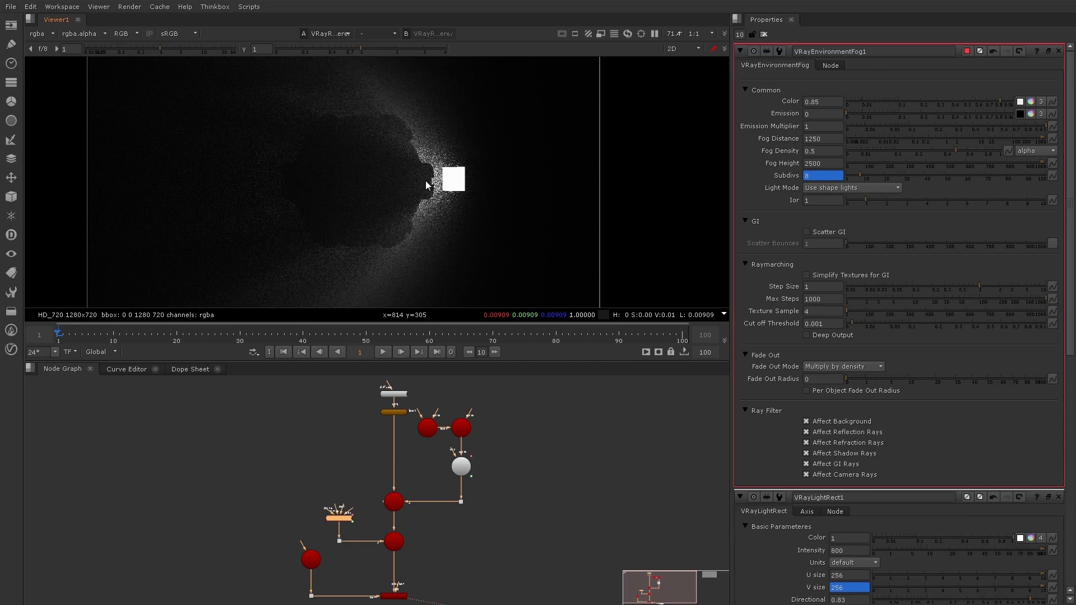
click(628, 34)
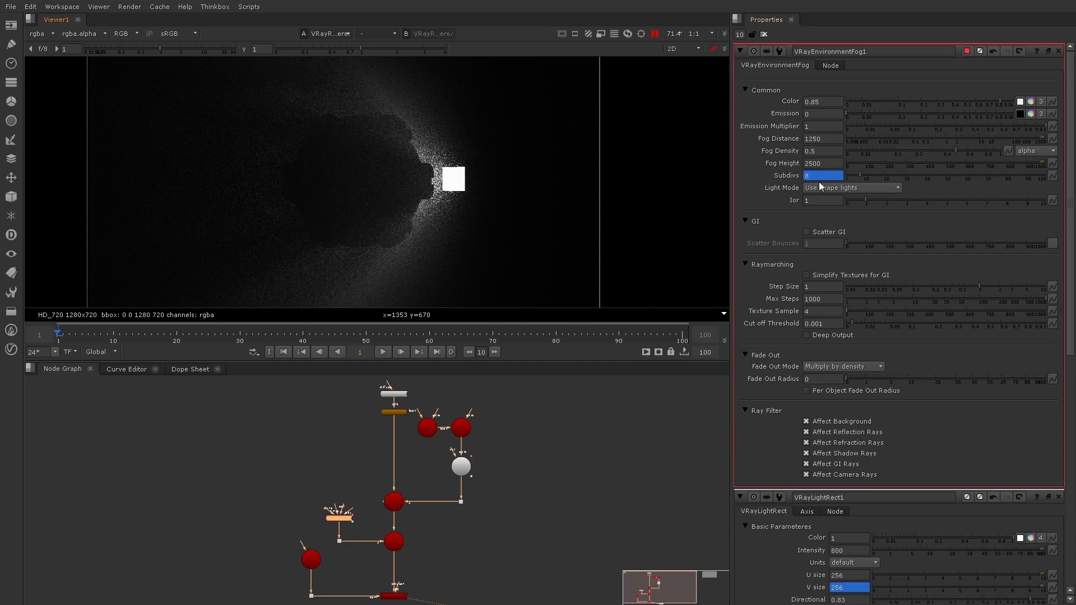
Undo the Subdivs expressions on the environment fog and the rectangle light, returning the light's Subdivs to 64
click(990, 52)
double_click(460, 469)
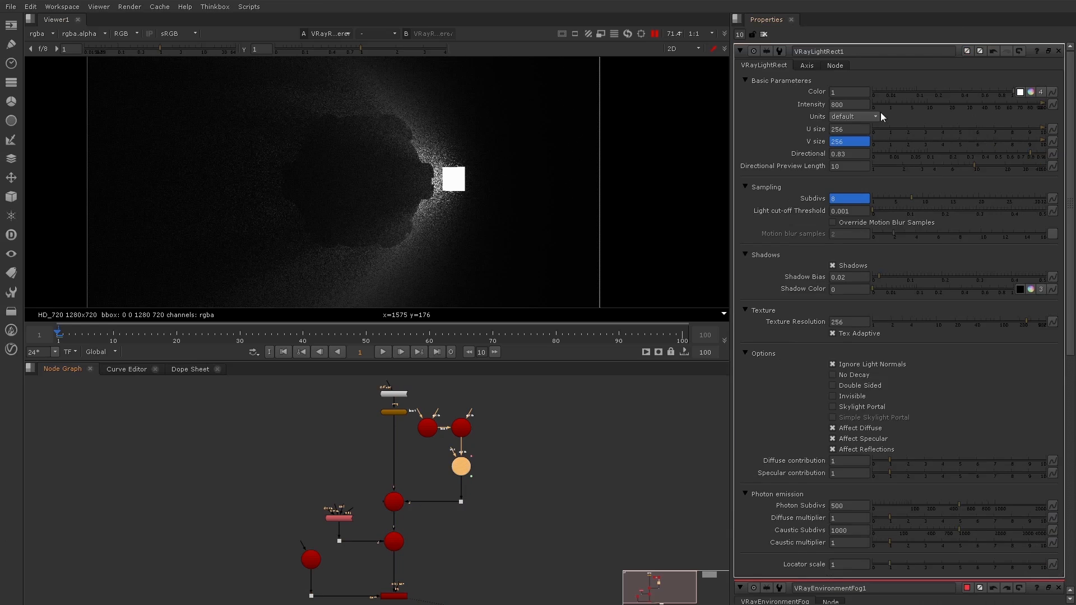
click(993, 50)
click(1005, 51)
click(422, 539)
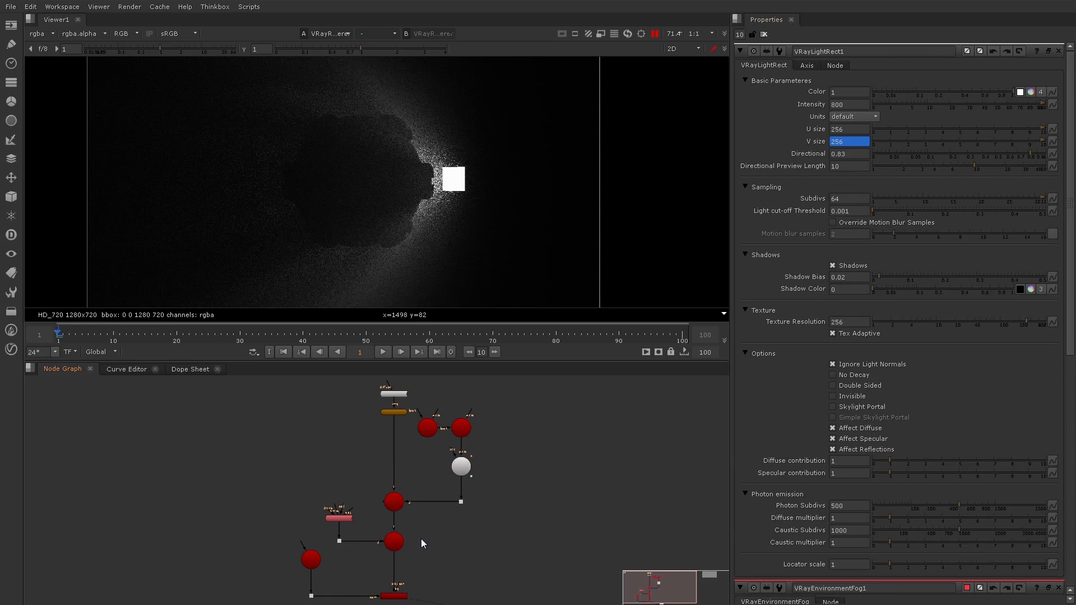
Clear the open node properties and open the V-Ray renderer's Post Translate Script settings
click(765, 35)
double_click(399, 598)
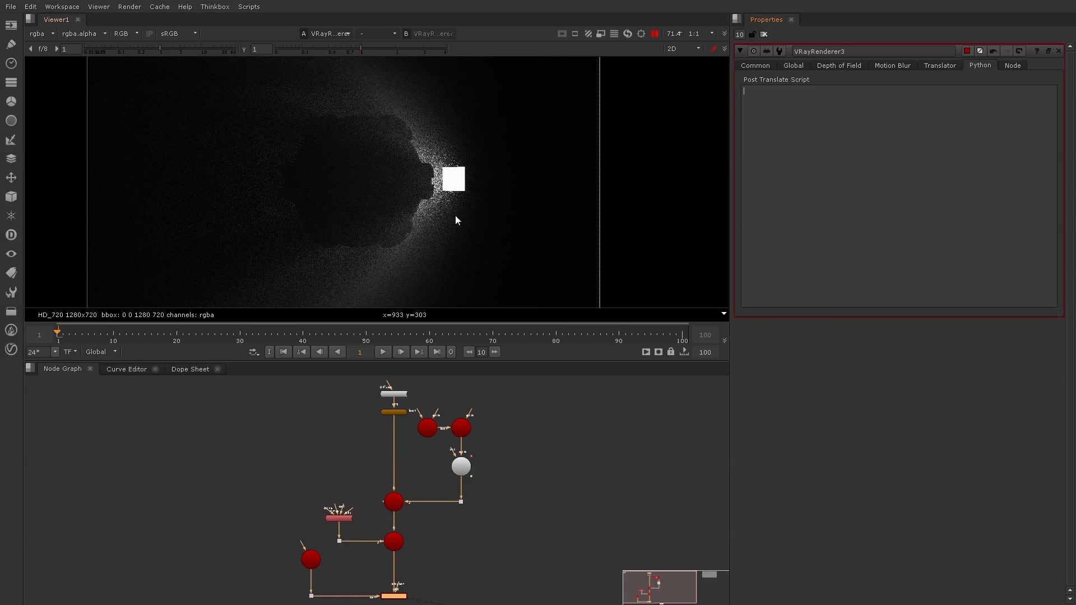
click(531, 423)
Copy the full SettingsDMCSampler Python script from the label of BackdropNode1
scroll(530, 418, down, 2)
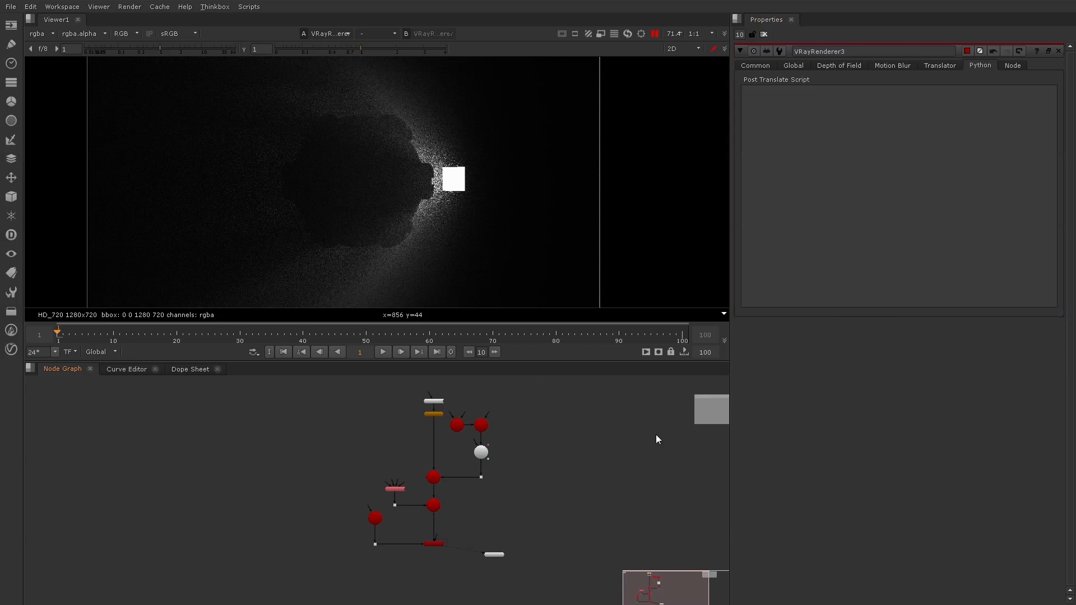
middle_drag(656, 435, 457, 445)
scroll(550, 396, up, 5)
scroll(567, 421, up, 5)
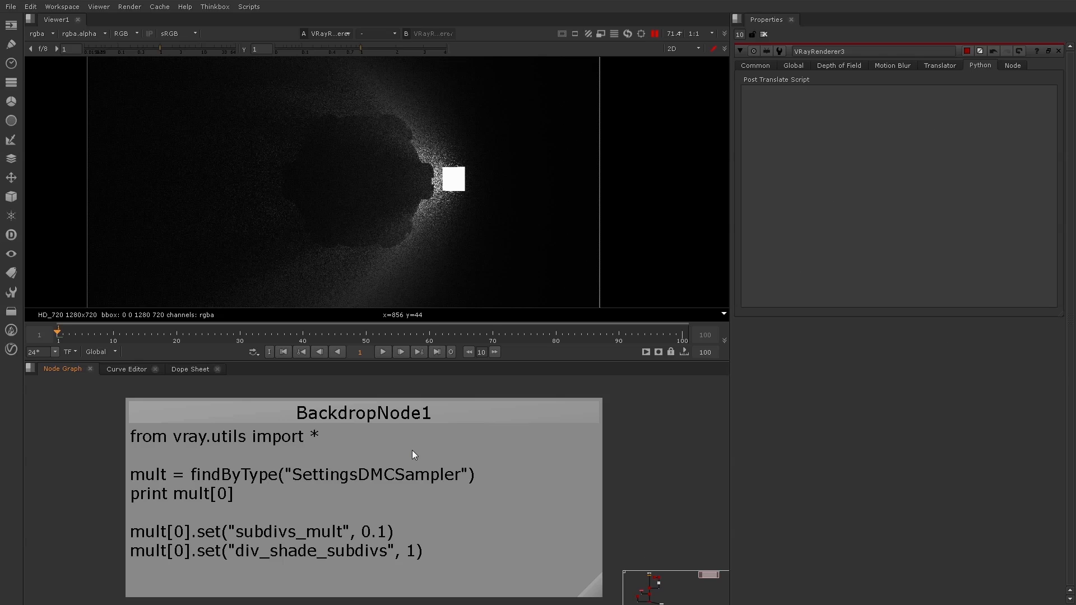
double_click(454, 413)
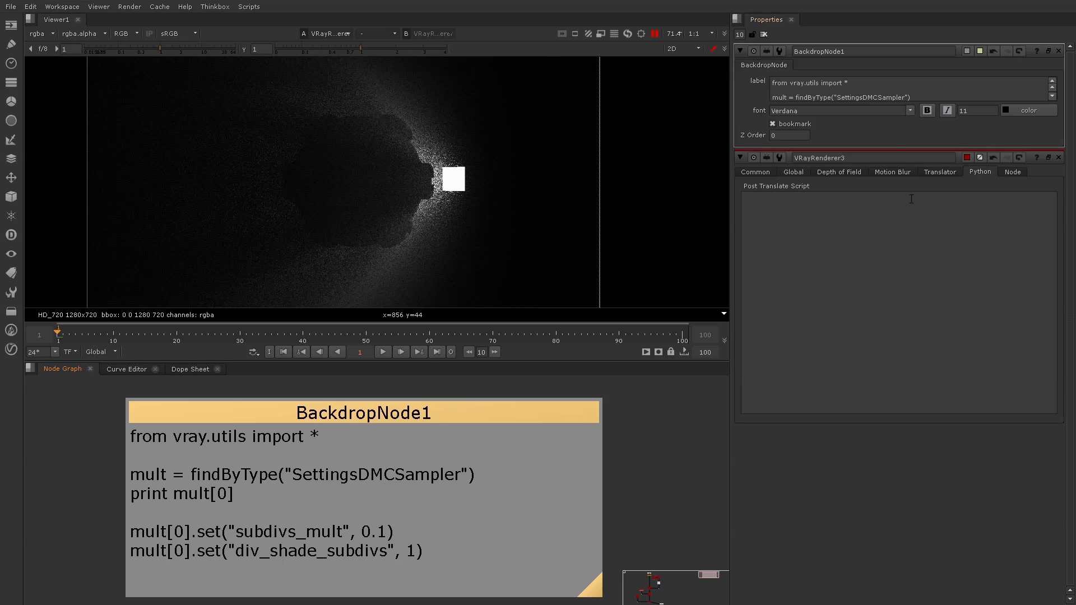
key(ctrl+a)
key(ctrl+c)
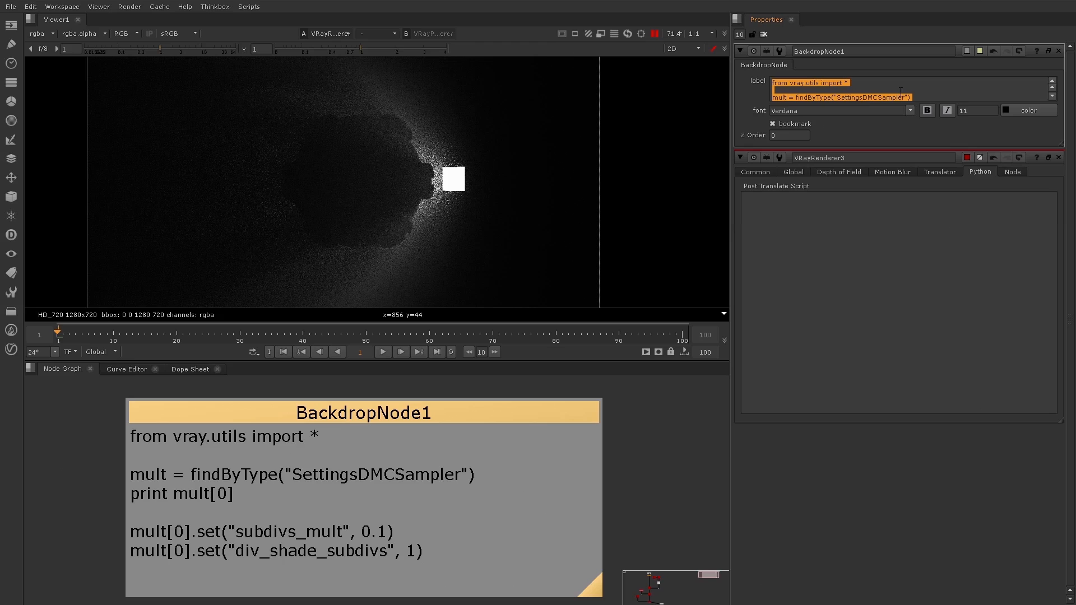
Clear the open properties, reopen the V-Ray renderer and paste the copied sampler script into its Post Translate Script
click(764, 35)
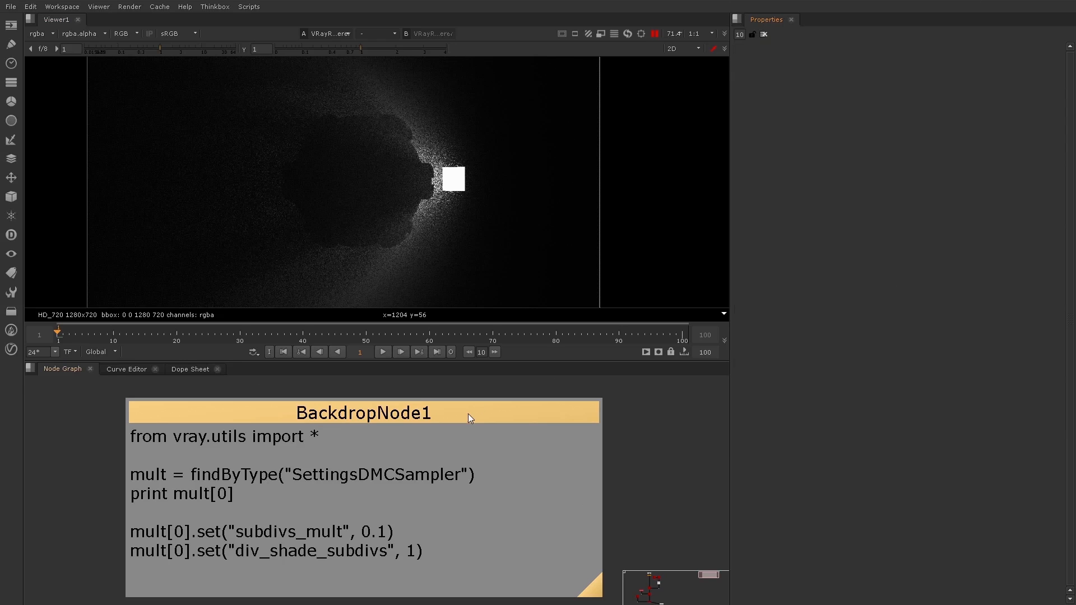
scroll(473, 413, down, 6)
scroll(303, 498, up, 4)
double_click(308, 503)
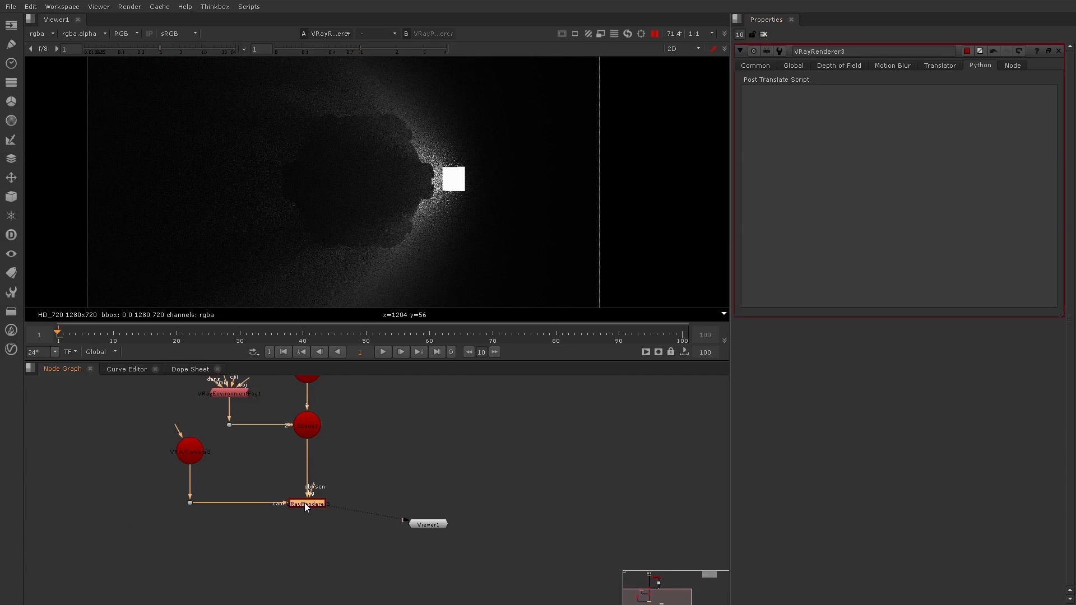
key(ctrl+v)
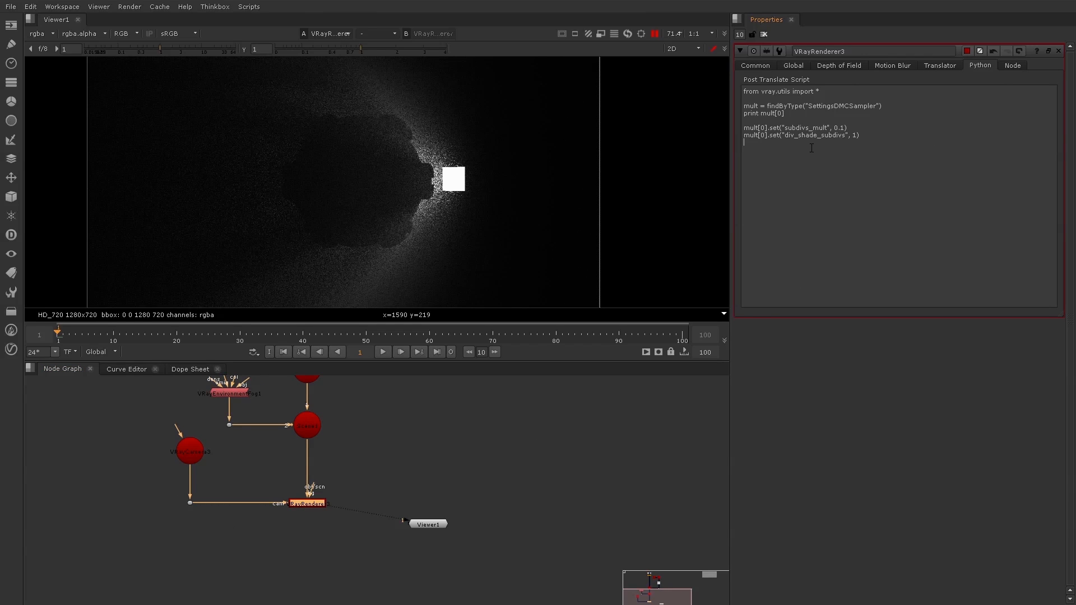
Resume the viewer's rendering and change the script's subdivs_mult value to 0.01
click(658, 34)
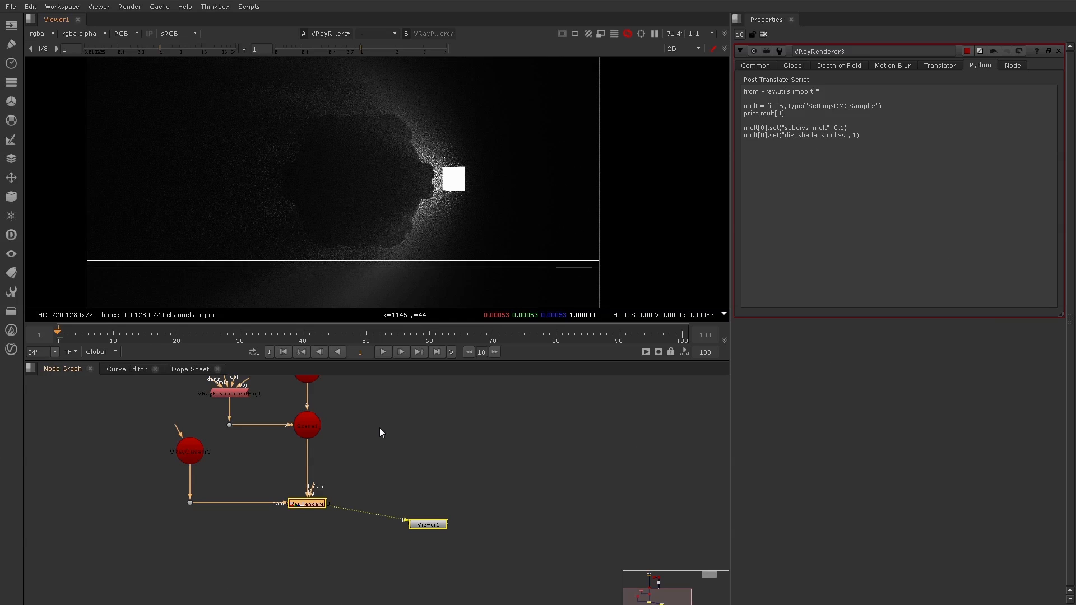
middle_drag(379, 431, 382, 487)
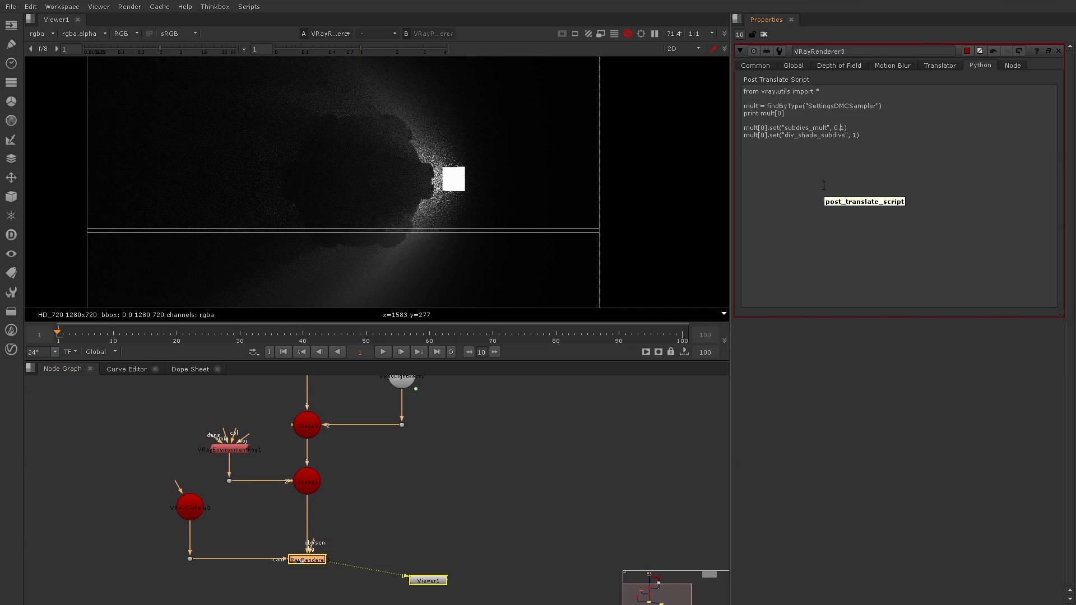
text(0)
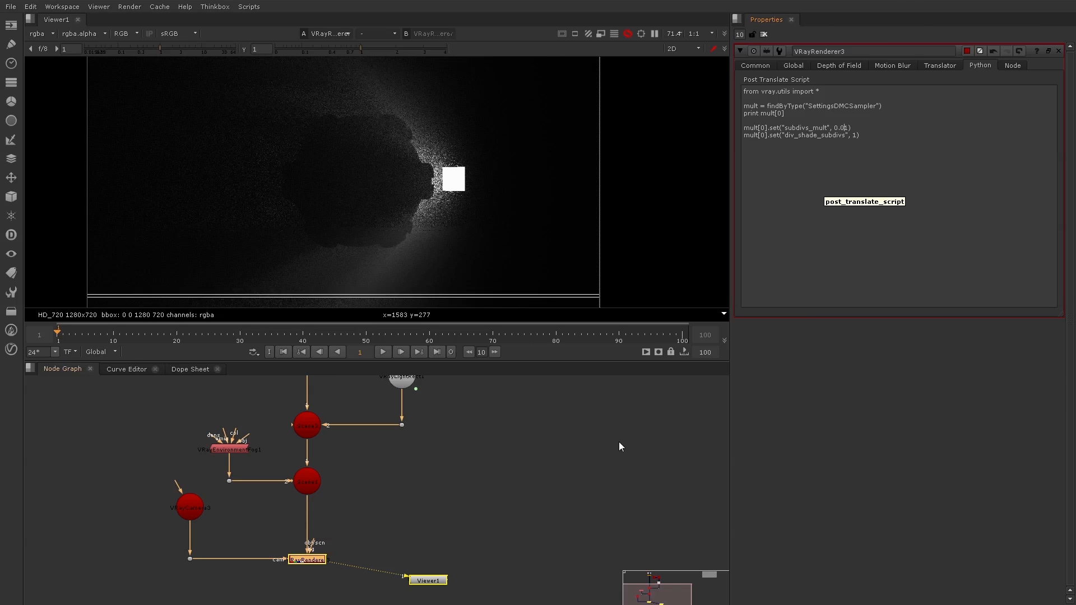